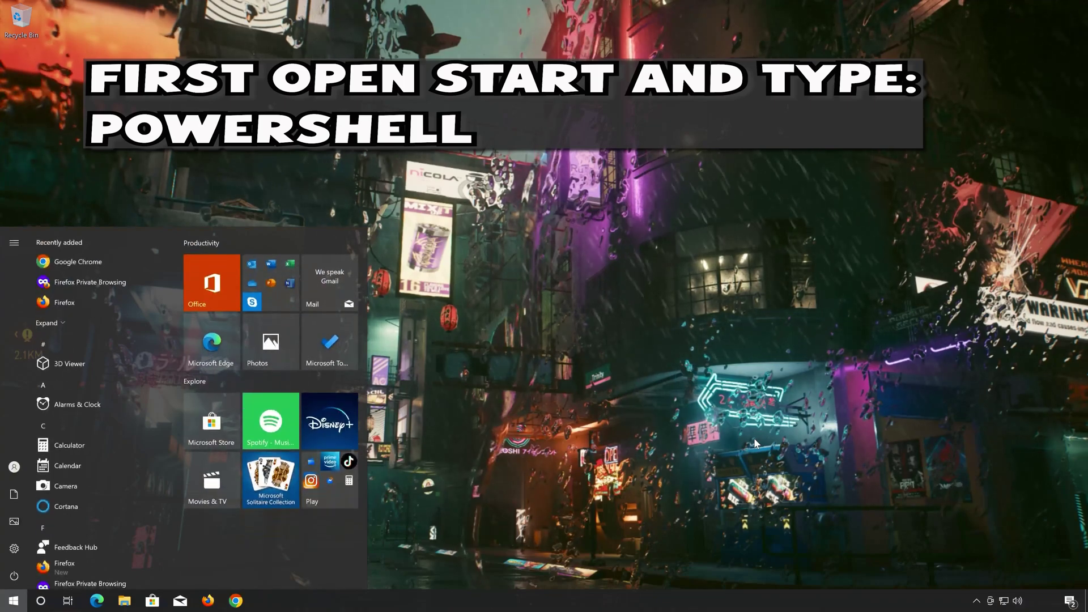
Step: Search for PowerShell, run Windows PowerShell as administrator and allow it to make changes to the device
text(hell)
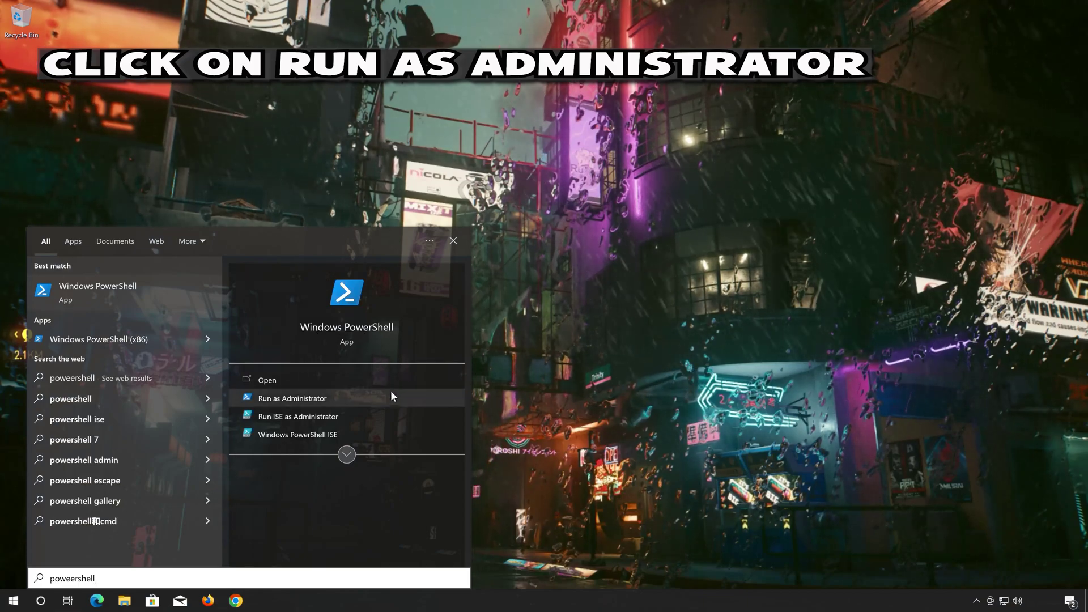
click(321, 399)
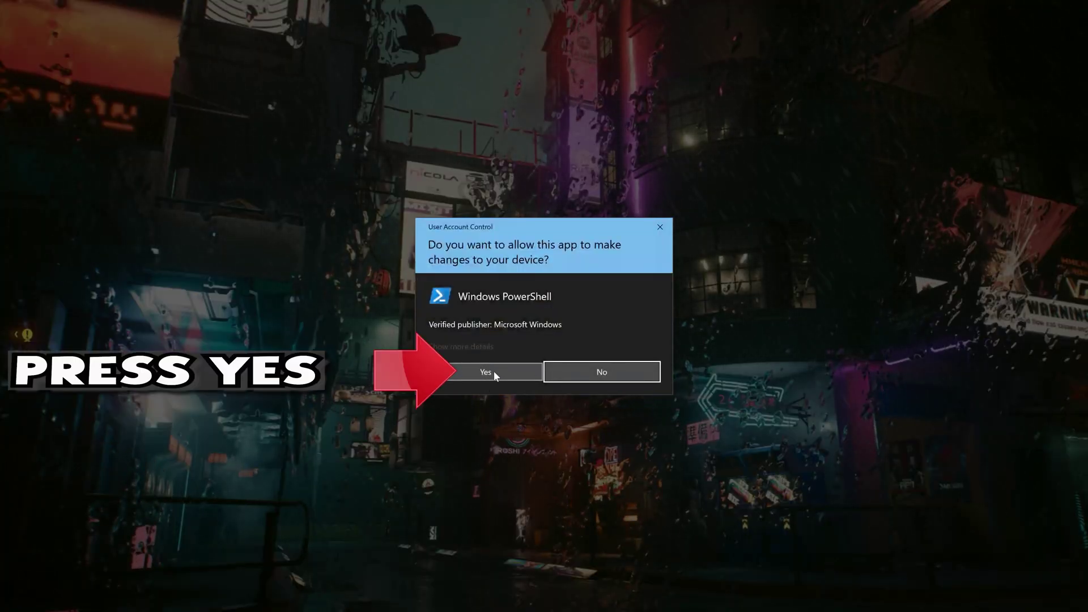
click(494, 371)
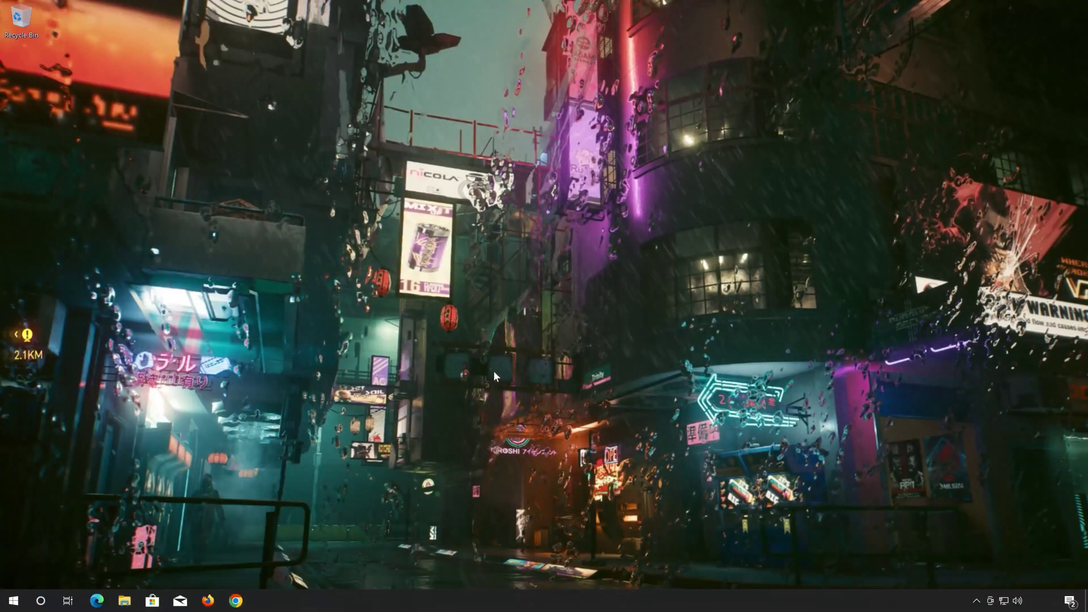
Step: Reposition the PowerShell window near the middle of the desktop
drag(323, 95, 562, 71)
drag(330, 58, 318, 156)
drag(408, 165, 402, 131)
drag(308, 121, 302, 133)
drag(394, 143, 400, 134)
click(475, 185)
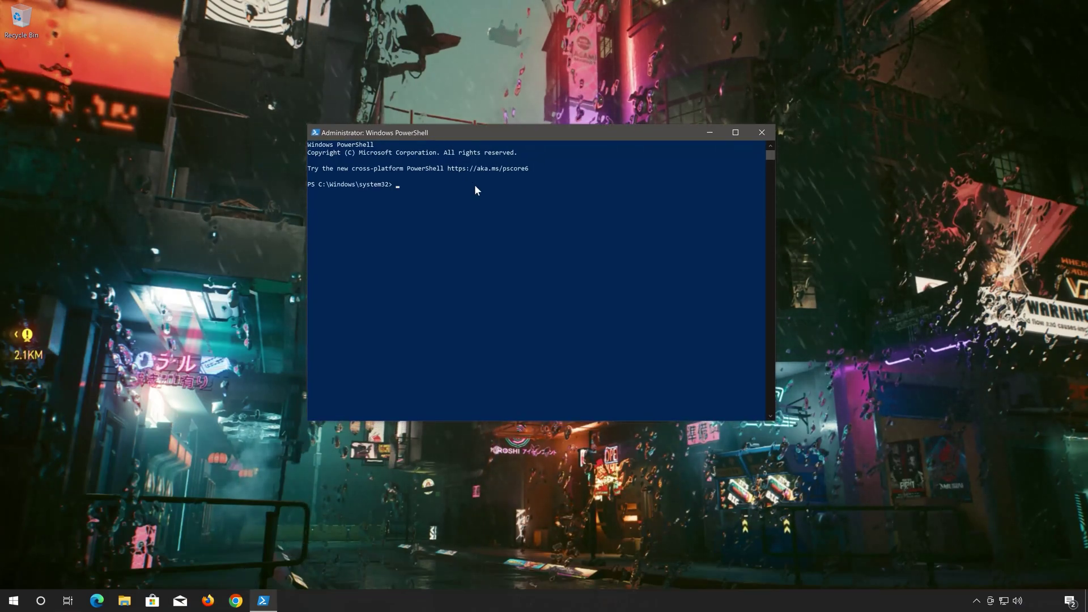
Step: Run the system file check with the command sfc /scannow in the administrator PowerShell
key(Escape)
text(sfc)
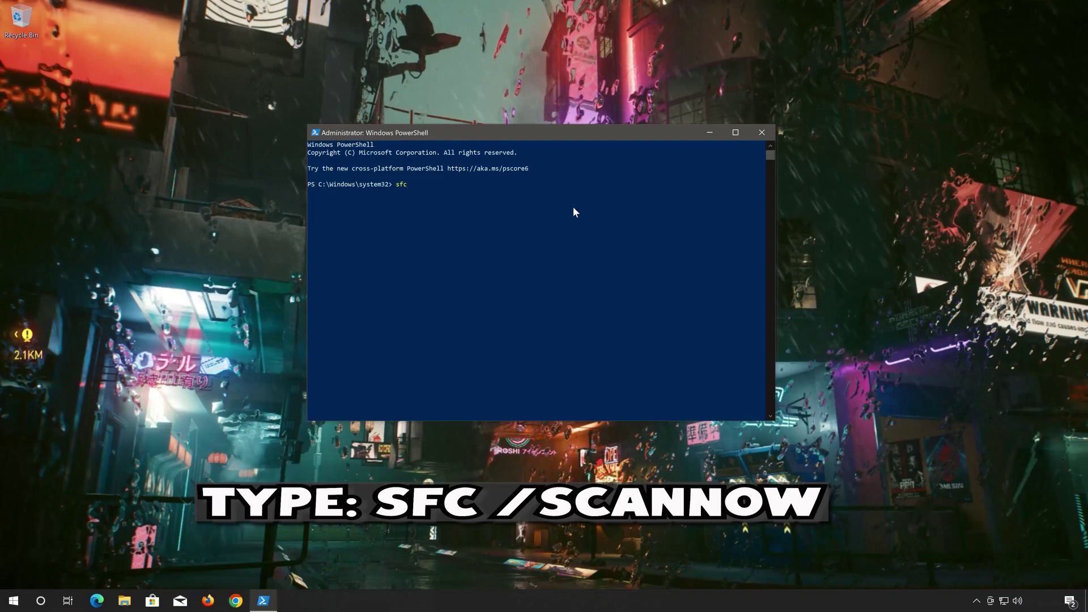
text( /scannow)
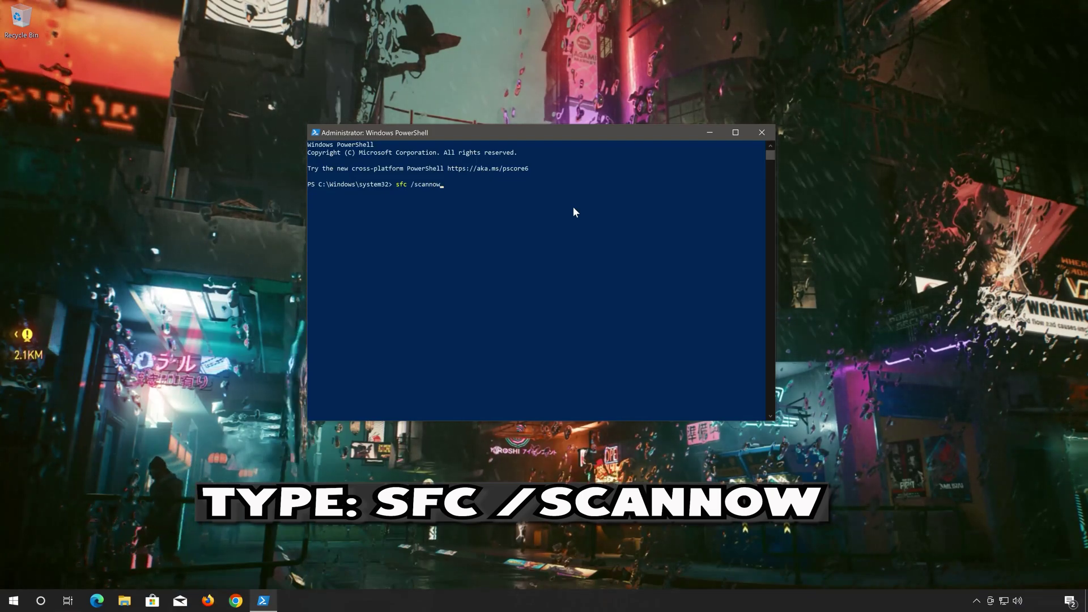
key(Return)
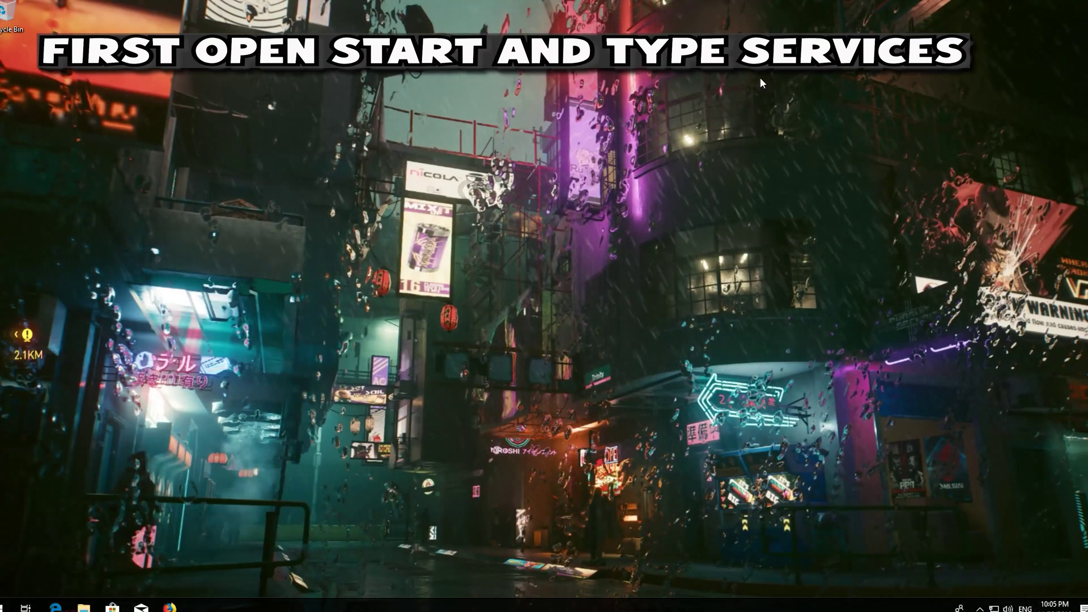
Step: Search for "services" and open the Services desktop app
key(super)
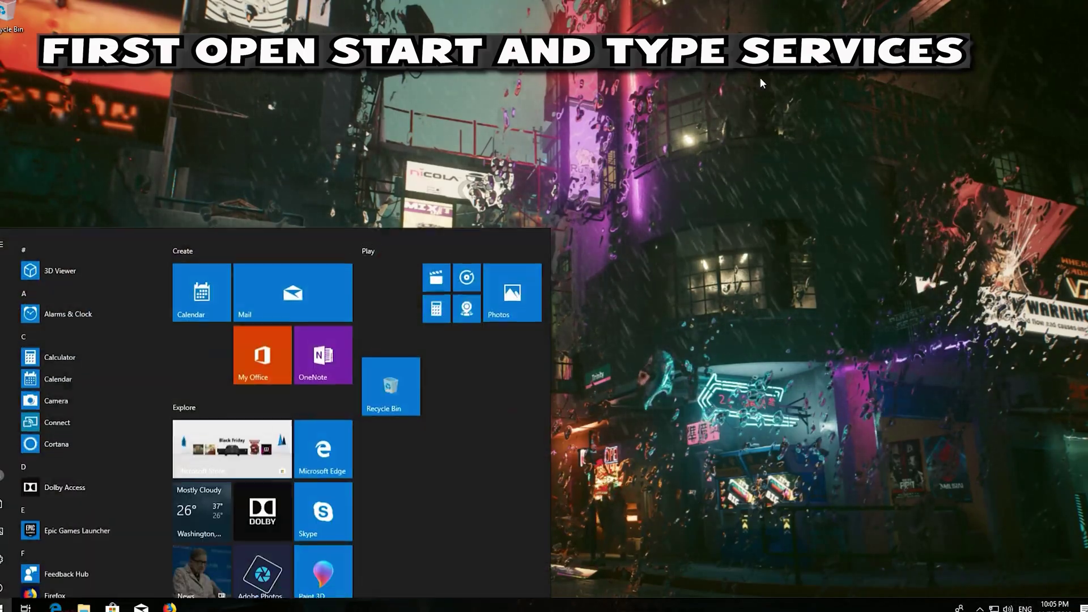
text(services)
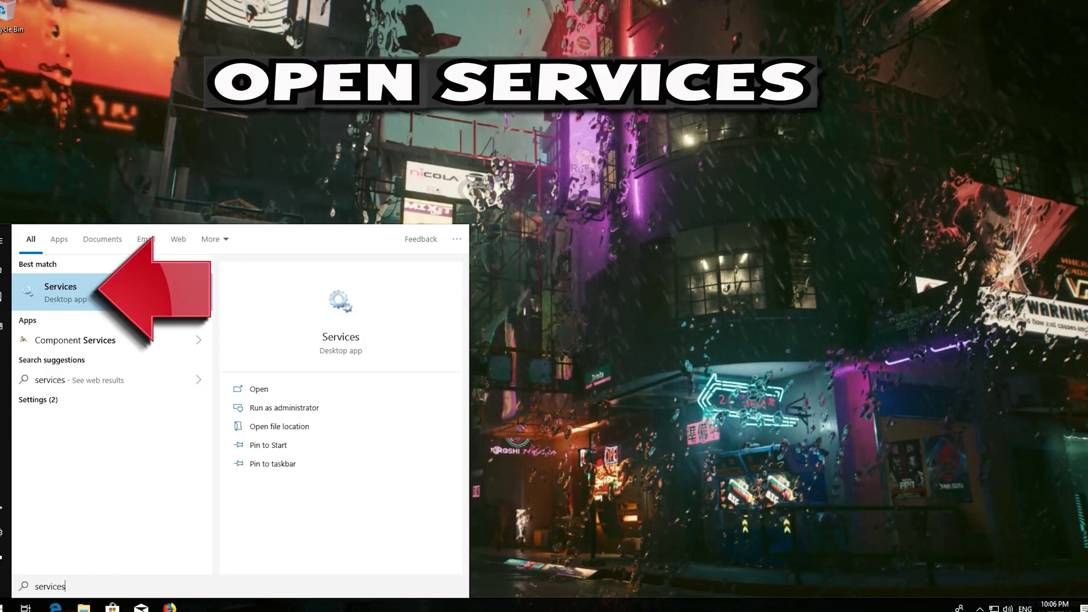
click(113, 289)
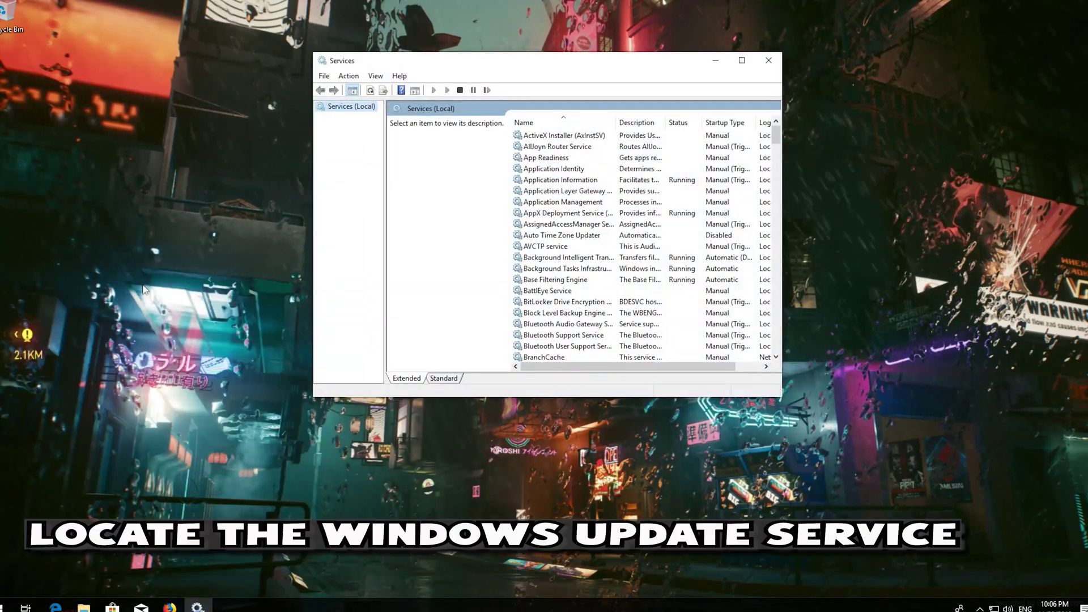
Step: Find the Windows Update service in the services list and open its properties
click(546, 246)
scroll(544, 246, down, 15)
scroll(544, 246, down, 20)
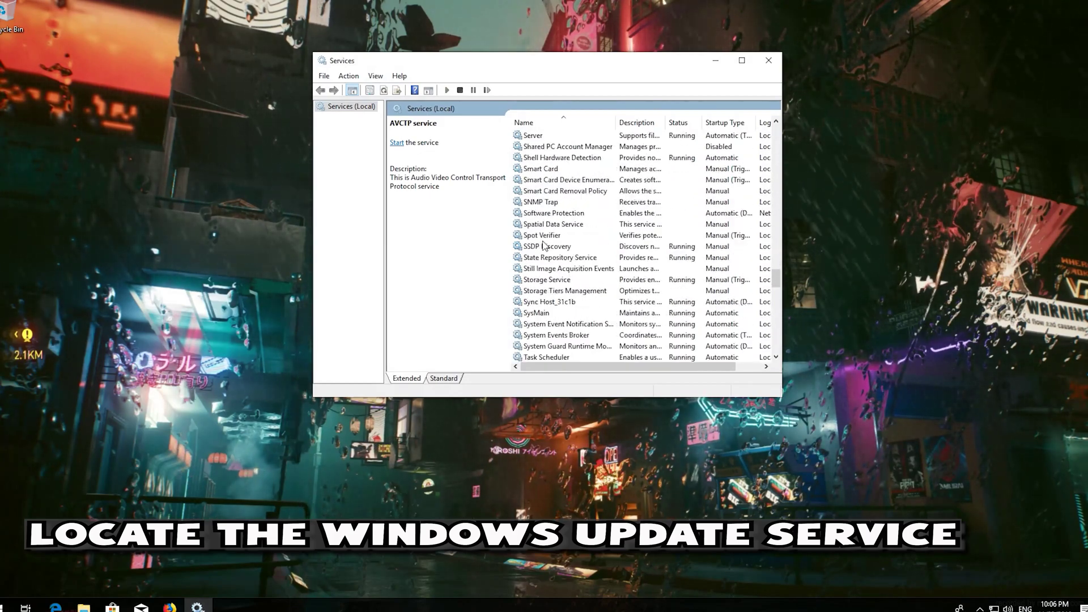
scroll(544, 246, down, 6)
scroll(544, 245, down, 5)
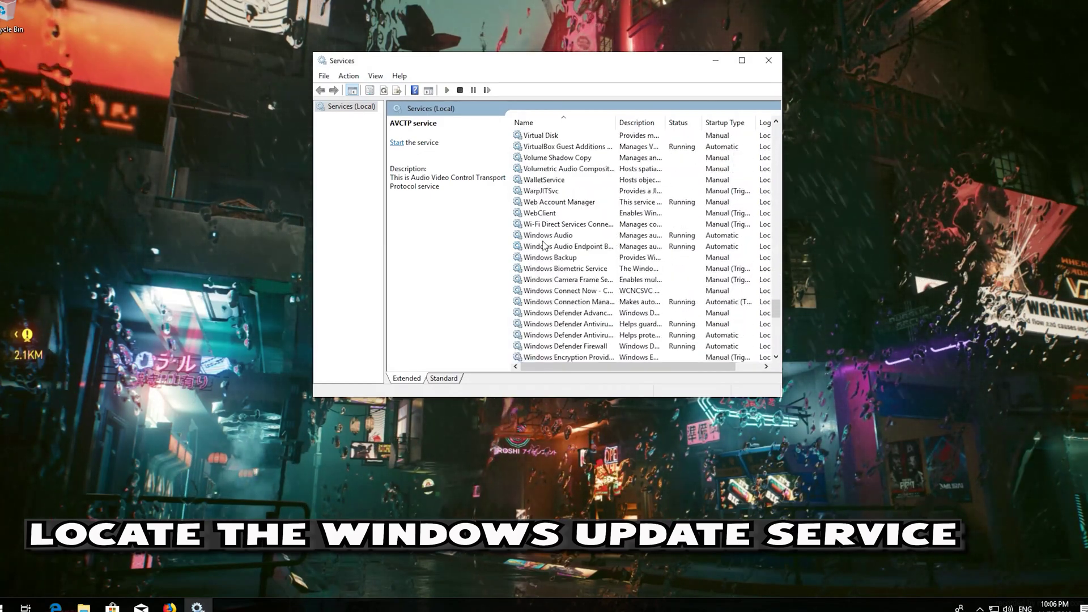
scroll(544, 246, down, 10)
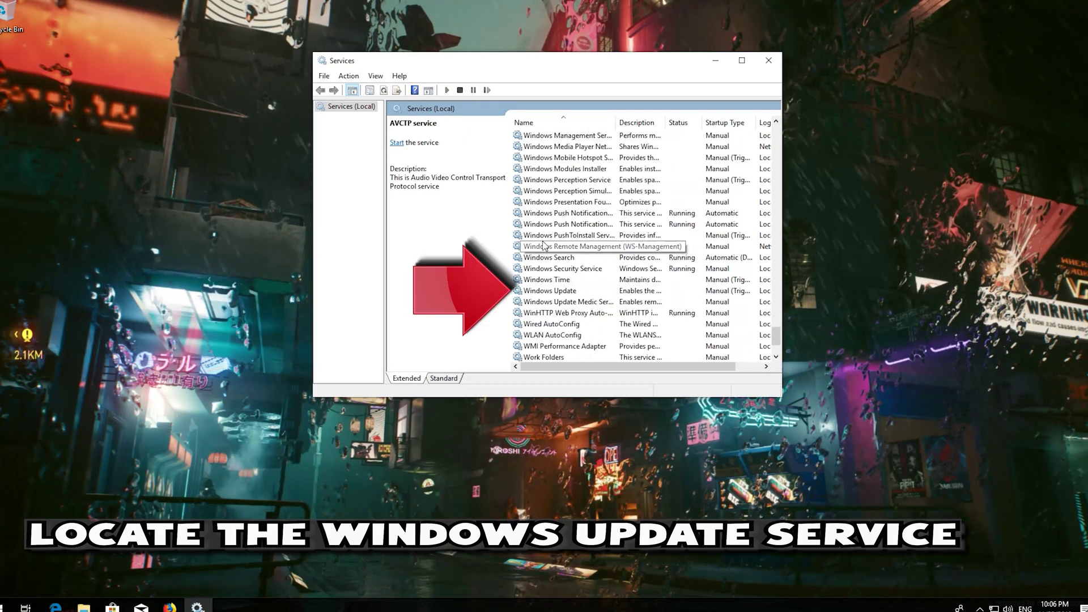
click(513, 292)
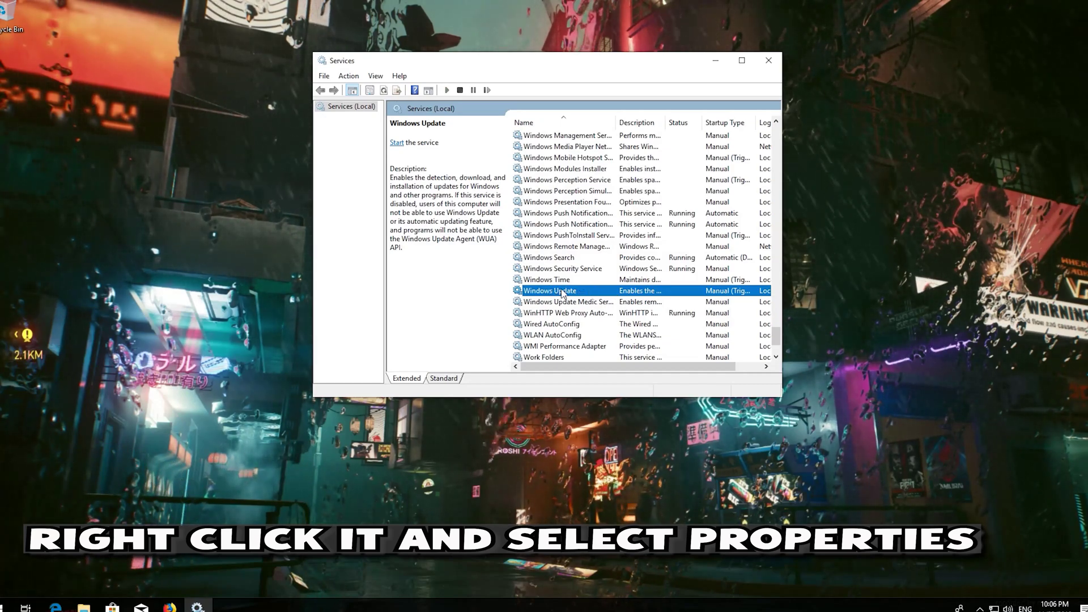
right_click(561, 291)
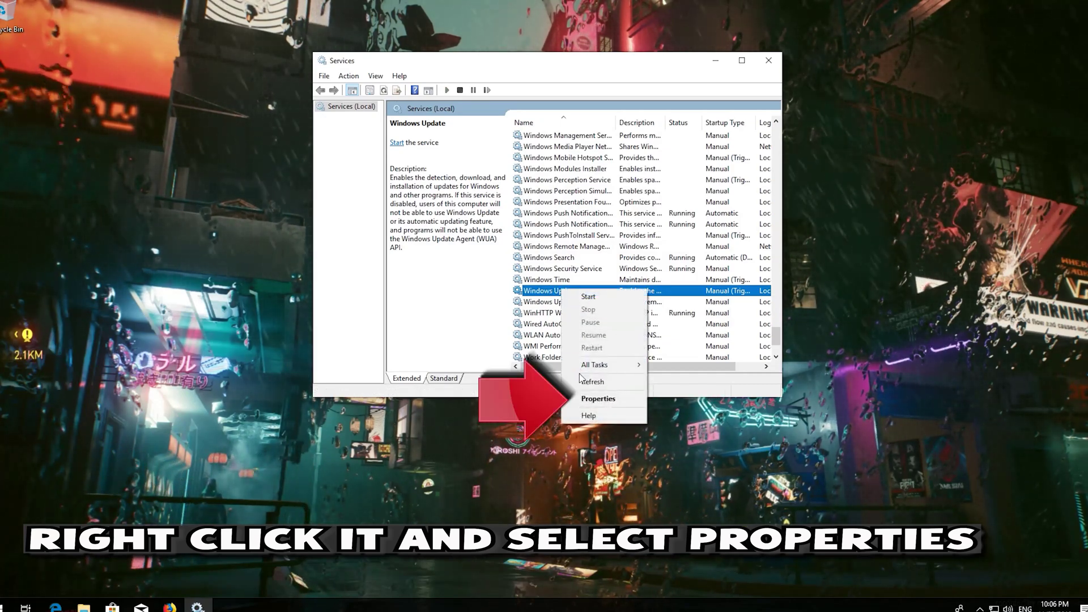
click(595, 399)
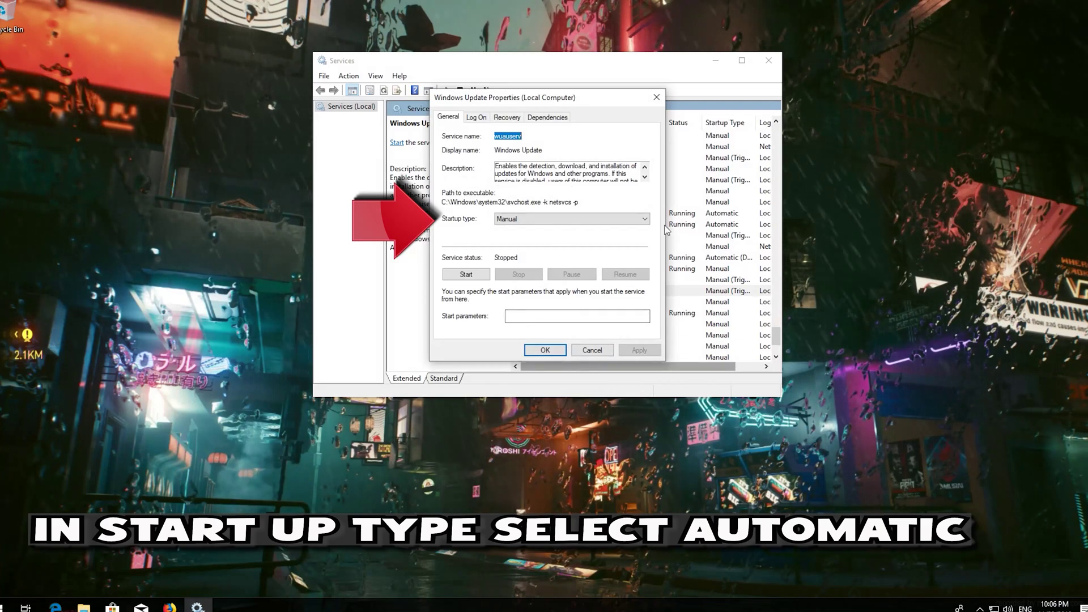
Step: Set the Windows Update service's startup type to Automatic and save the change
click(565, 221)
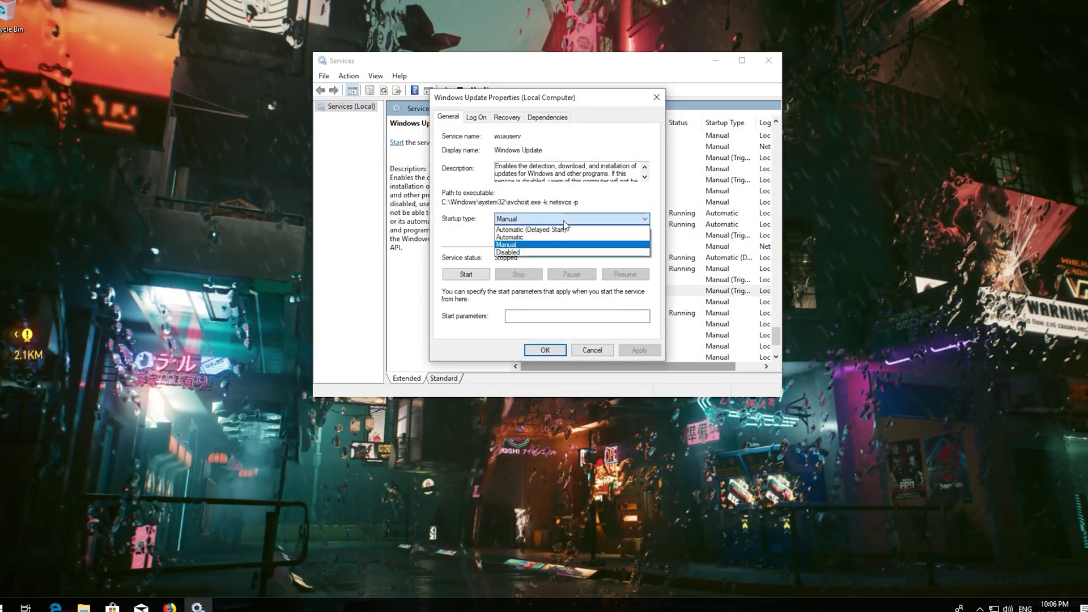
click(537, 237)
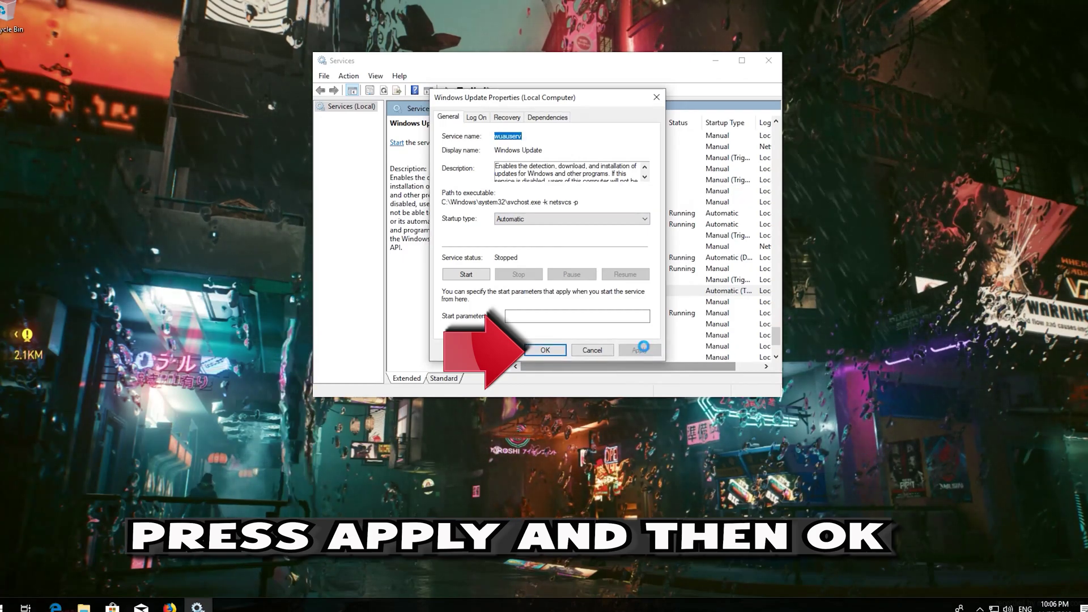
click(546, 350)
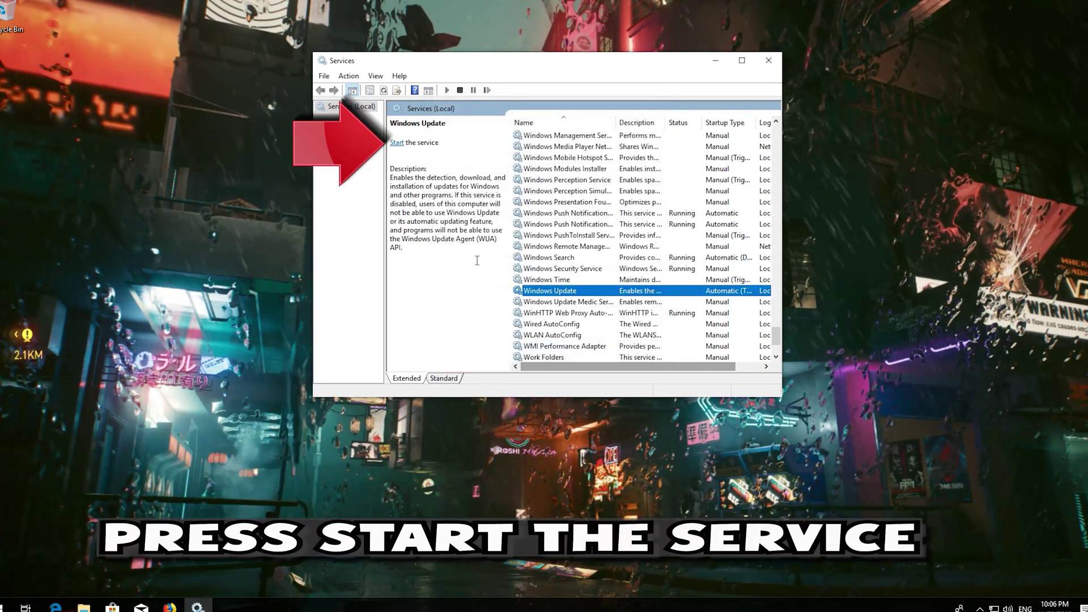
Step: Start and restart the Windows Update service, and close the Services window
click(398, 144)
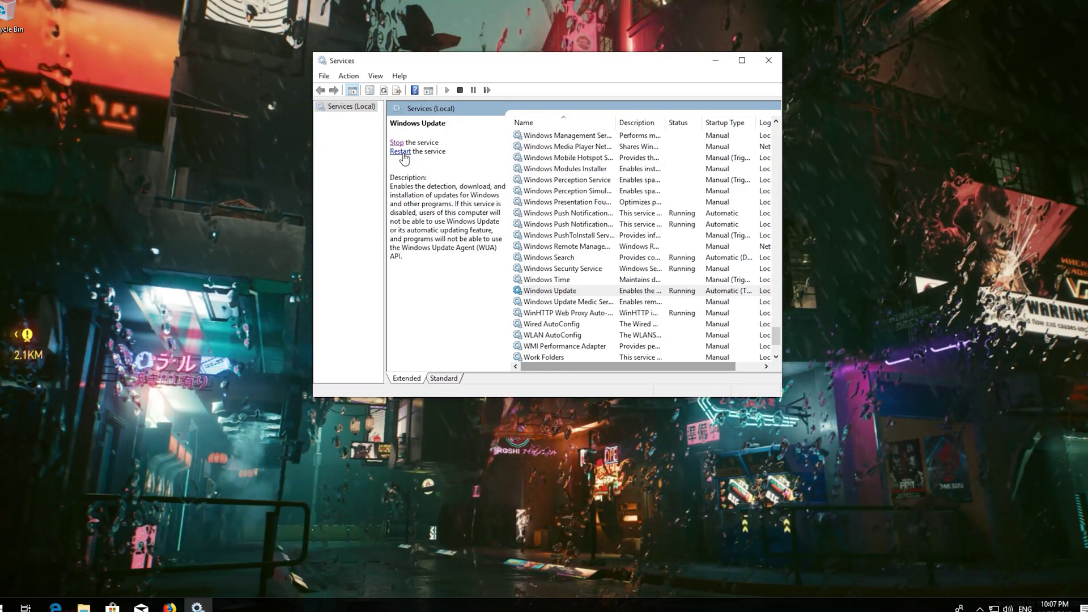
click(403, 152)
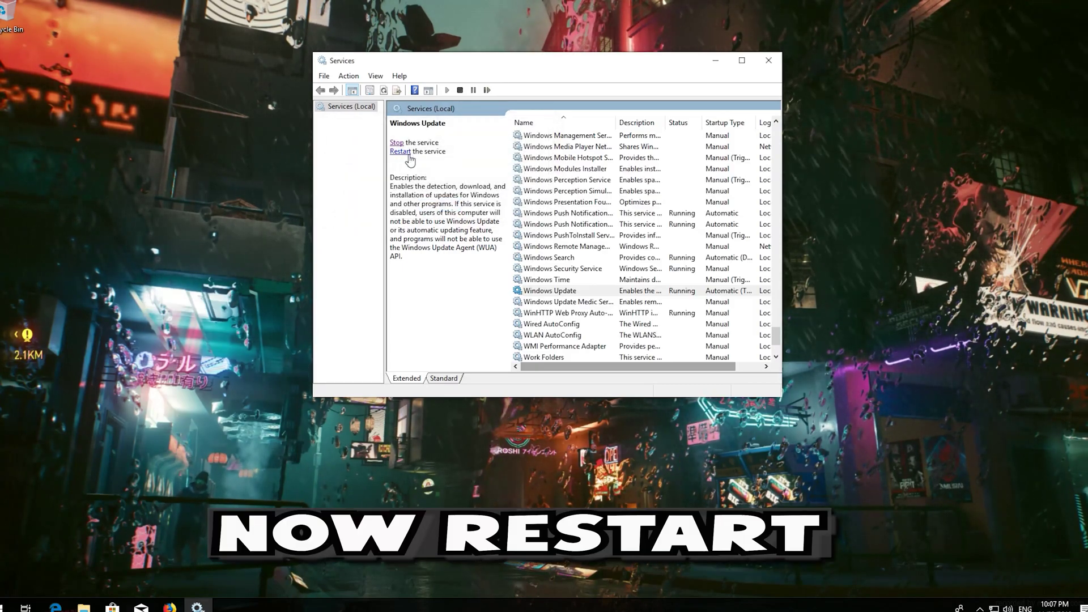
click(779, 60)
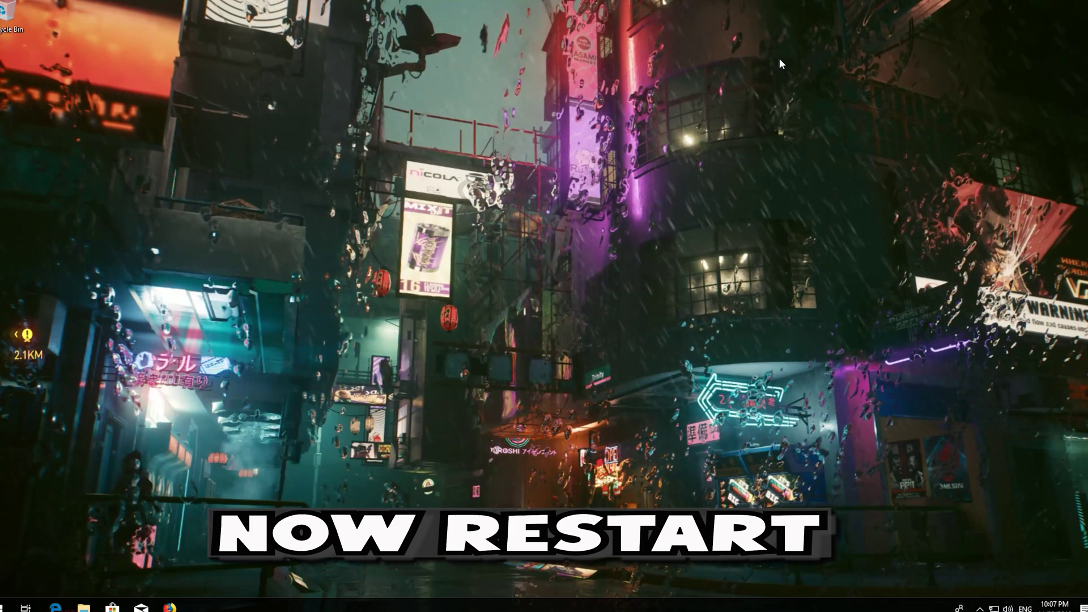
Step: Restart the computer from the Start menu's power options
click(11, 605)
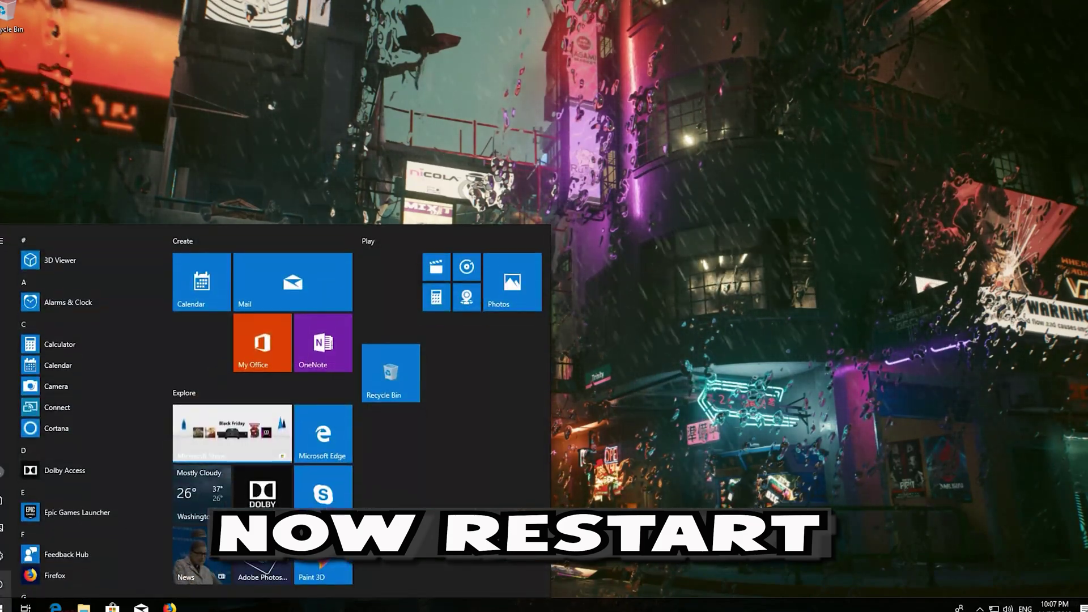
click(1, 585)
click(3, 555)
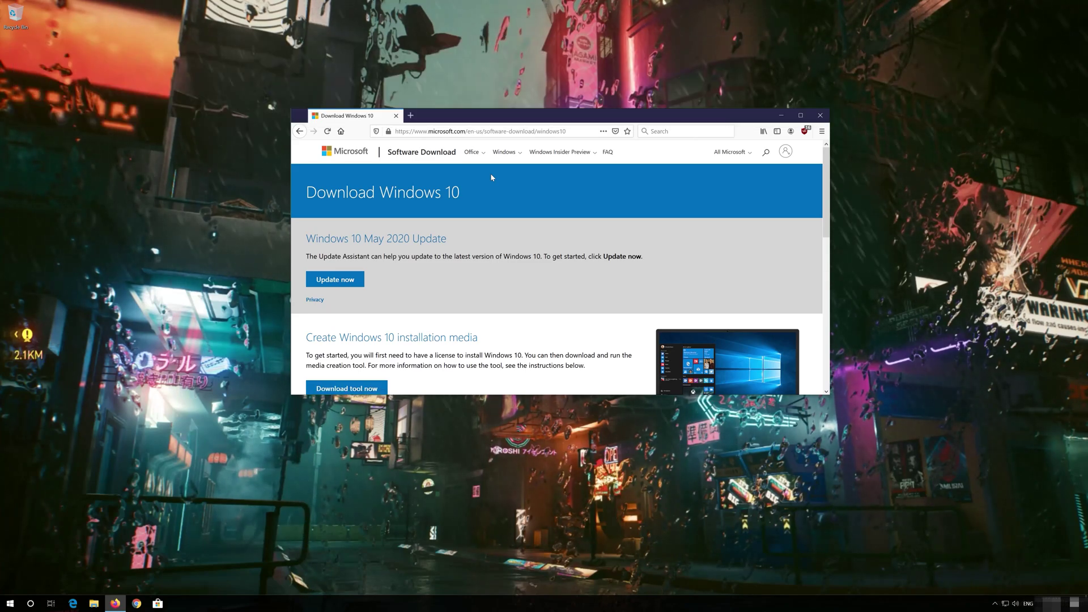
Step: Download MediaCreationTool2004.exe from Microsoft's Download Windows 10 page and close the browser
scroll(491, 178, down, 1)
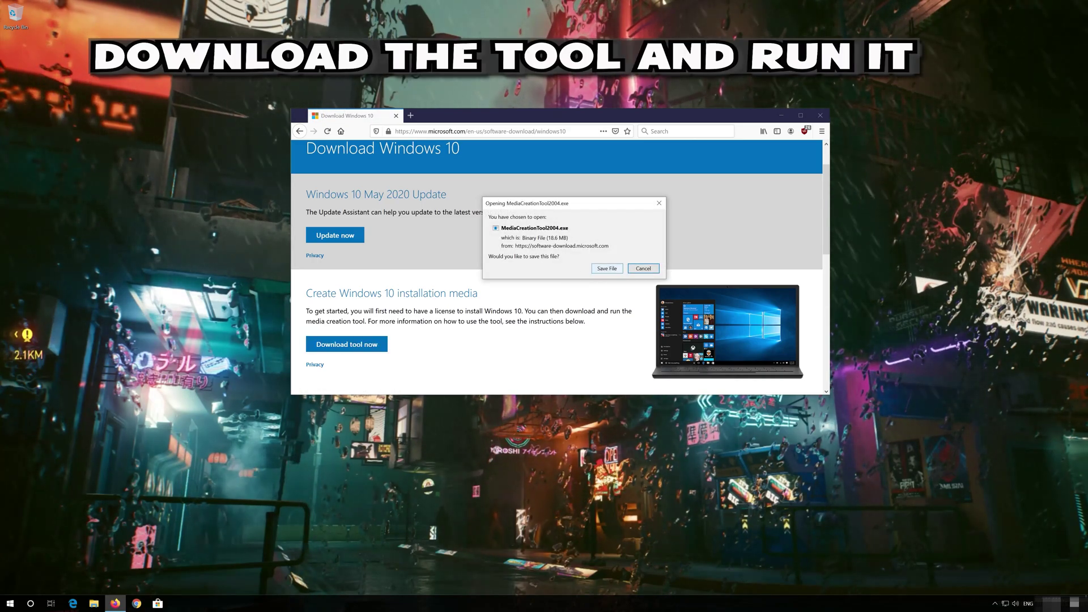
click(606, 269)
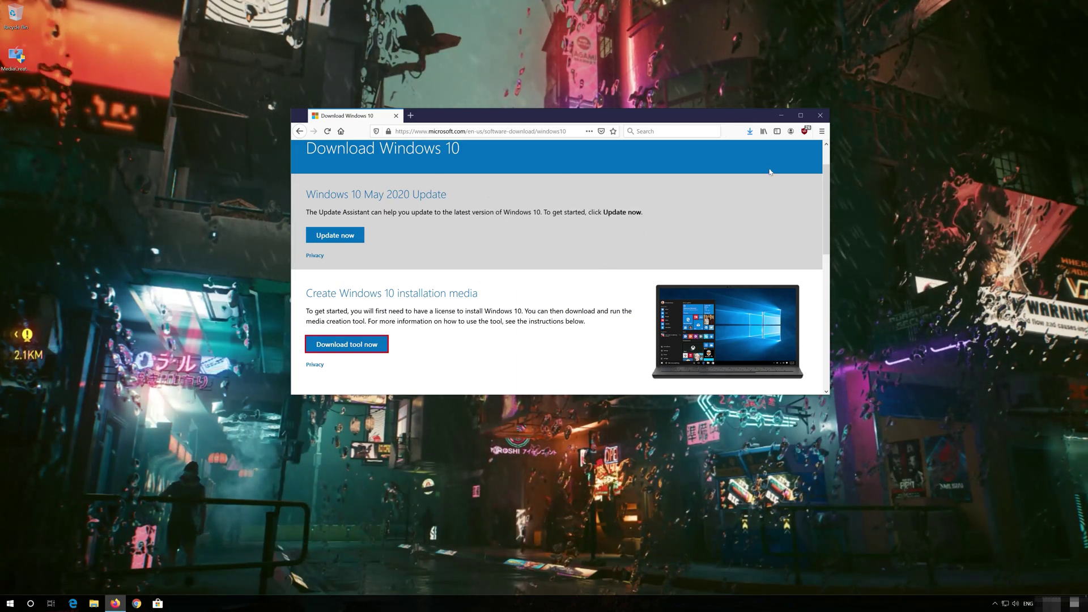
click(818, 115)
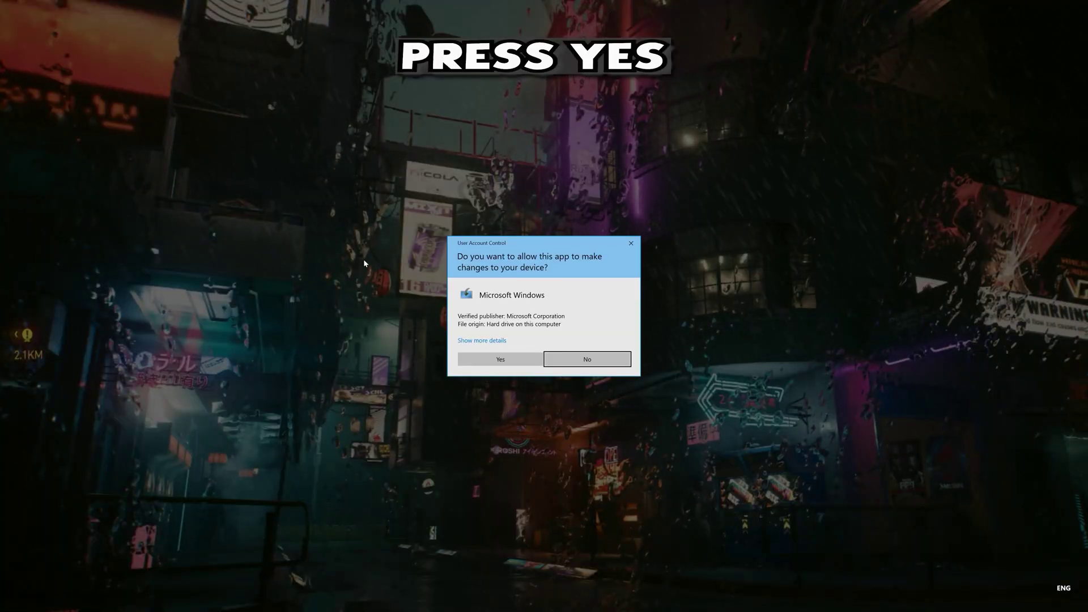
Step: Allow the media creation tool to make changes to the device and accept its software license terms
click(522, 361)
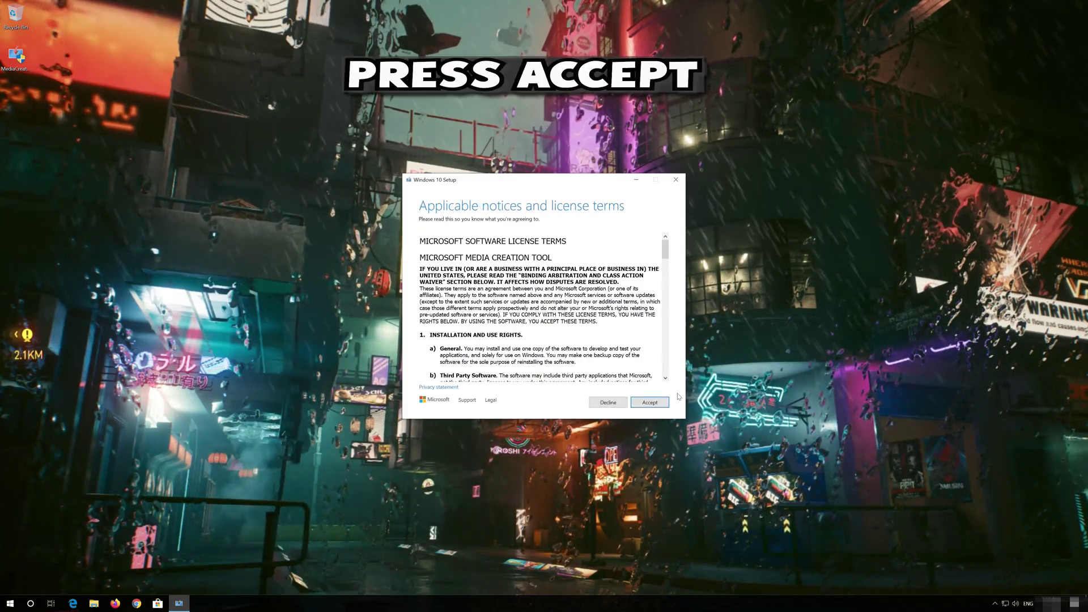
click(665, 401)
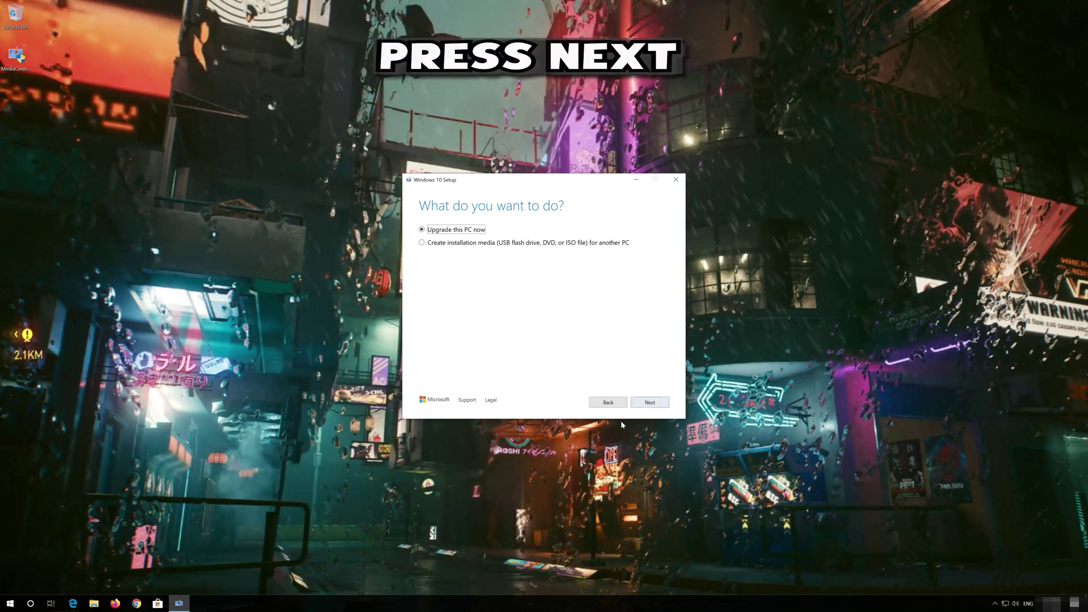
Step: Choose to upgrade this PC now, accept the license terms and start installing Windows 10 Pro while keeping personal files and apps
click(644, 407)
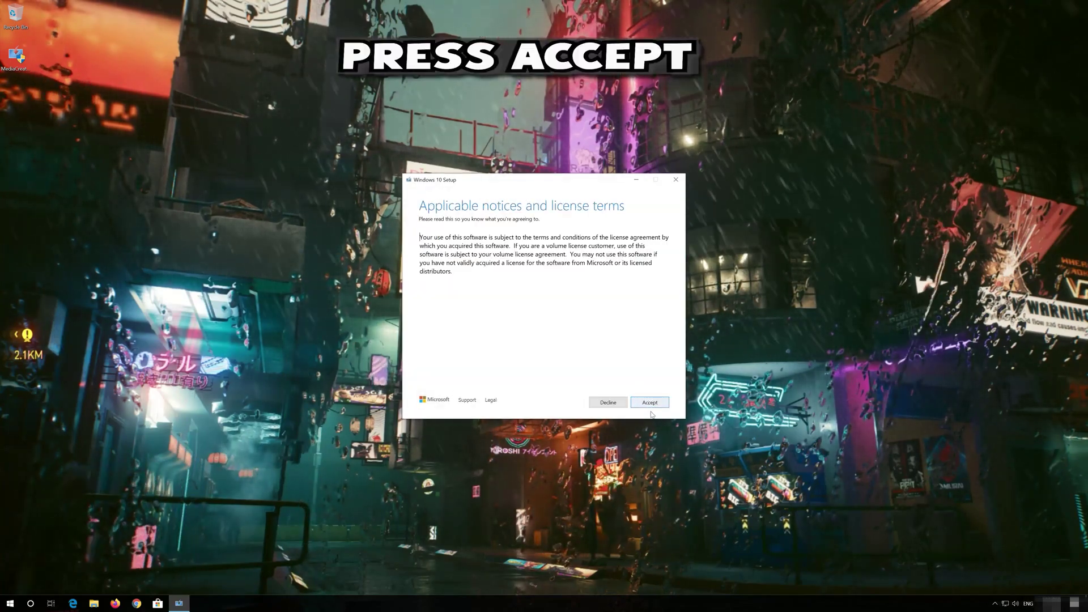
click(645, 401)
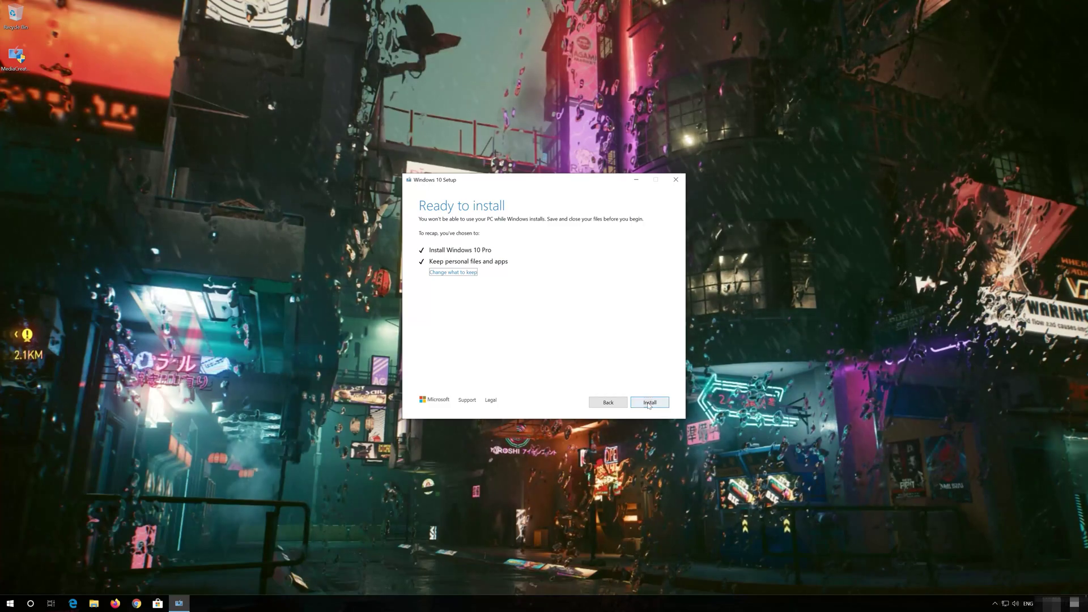
click(649, 404)
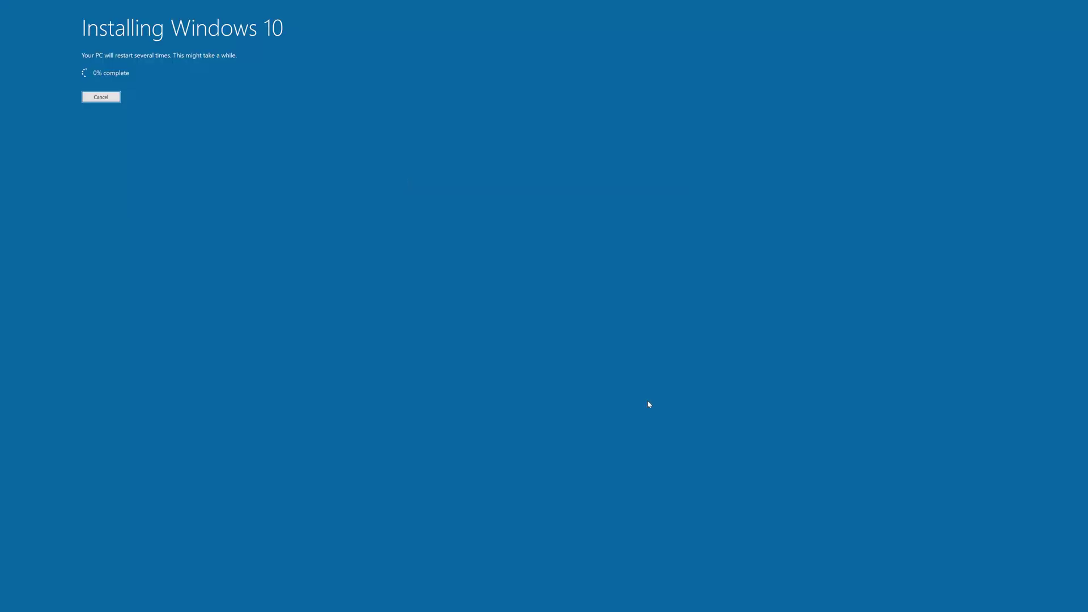